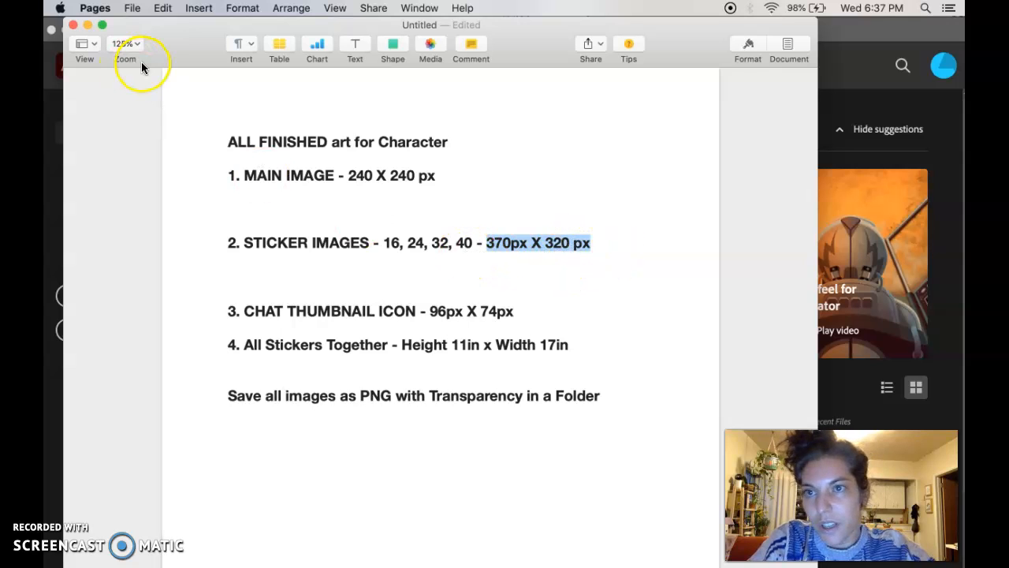
# Step: Switch to Illustrator and start a new document
pyautogui.press('super+Tab')
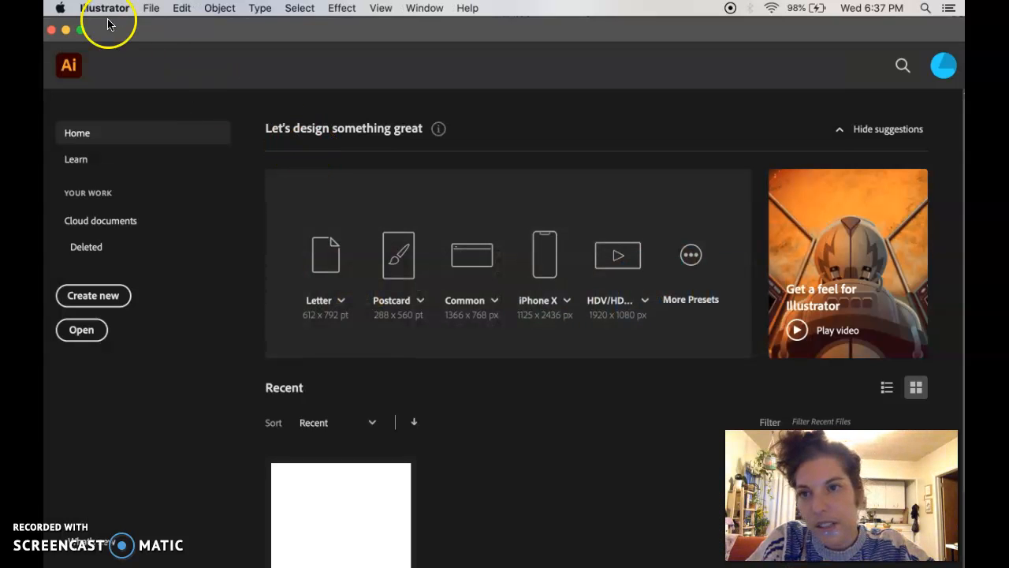
pyautogui.click(151, 9)
pyautogui.click(157, 27)
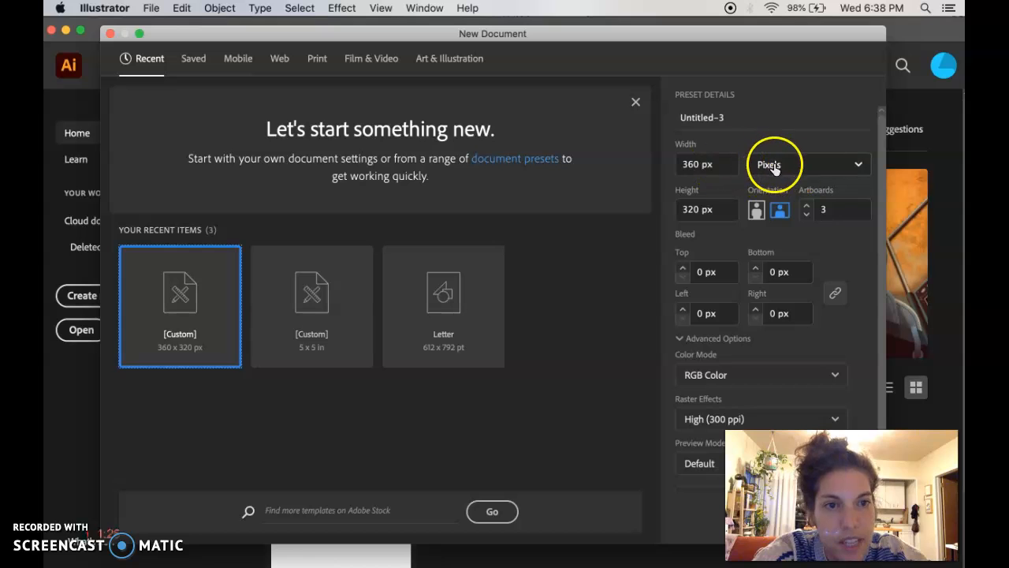
# Step: Switch the new document's units to inches and back to pixels
pyautogui.click(721, 167)
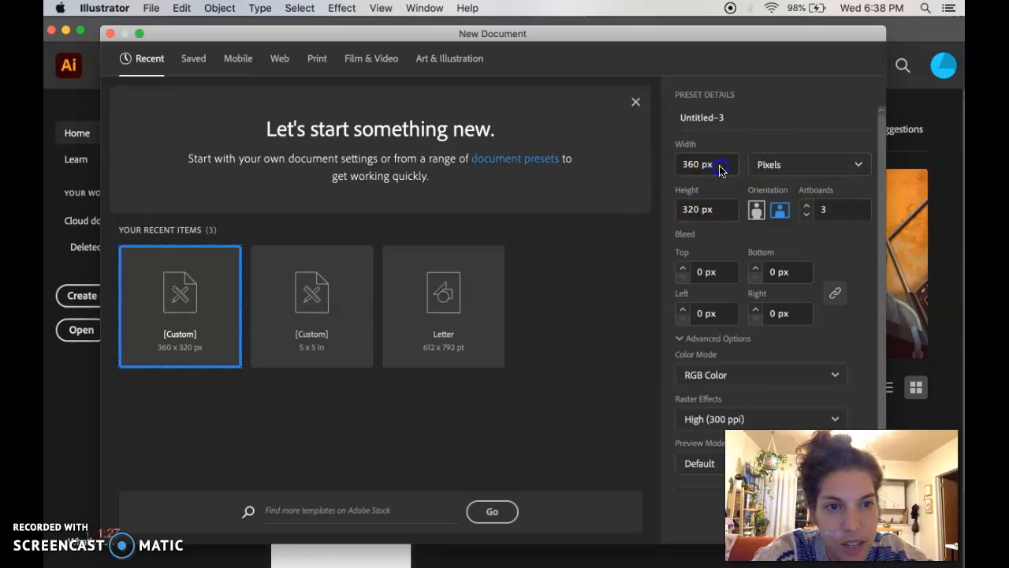
pyautogui.click(717, 209)
pyautogui.click(792, 169)
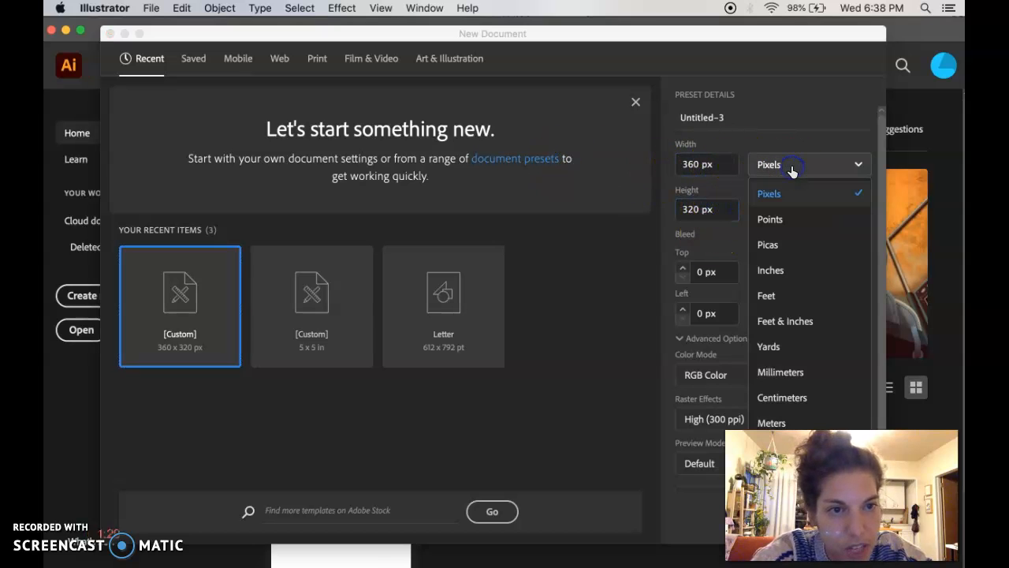
pyautogui.click(772, 271)
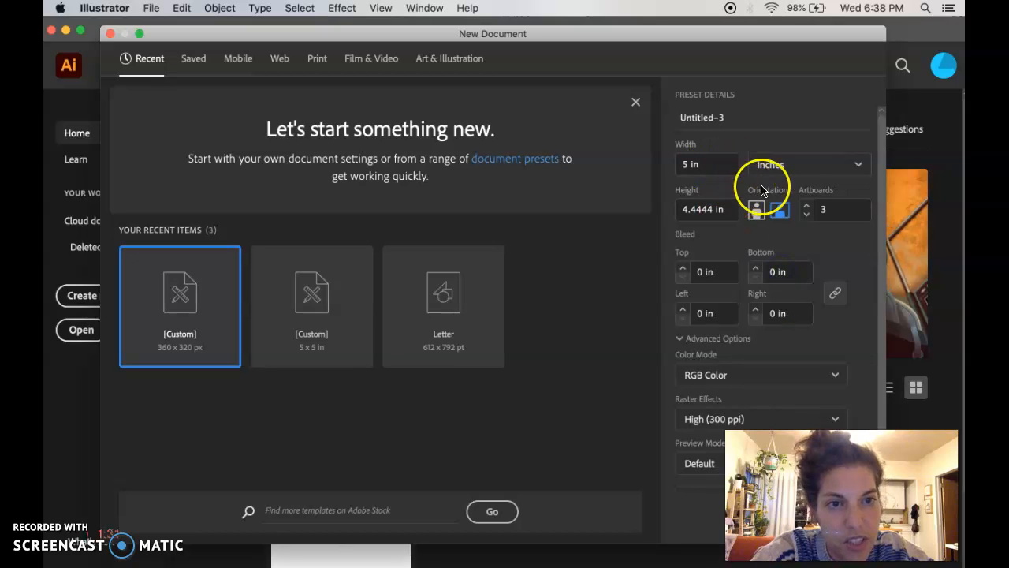
pyautogui.click(795, 164)
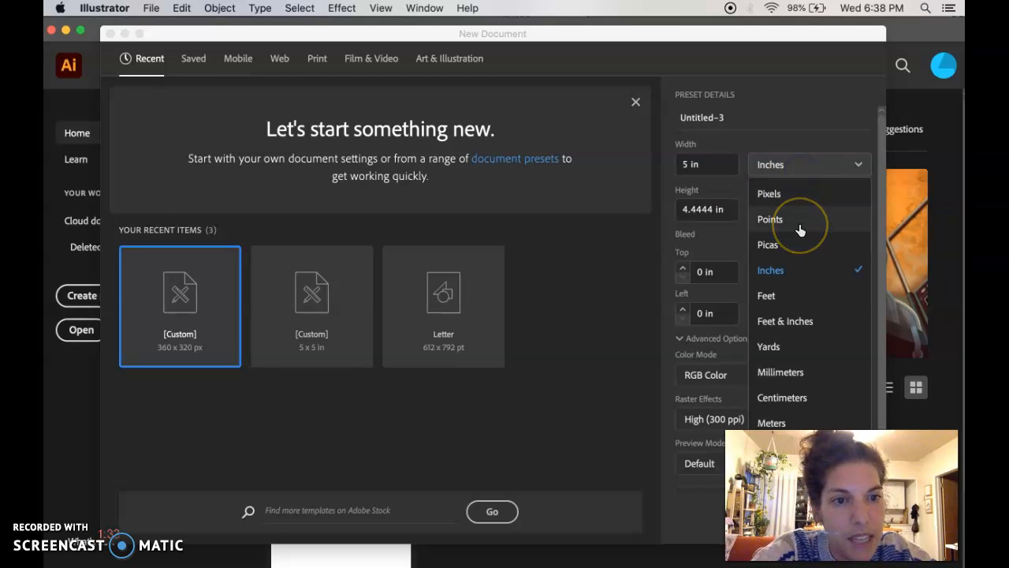
pyautogui.click(803, 197)
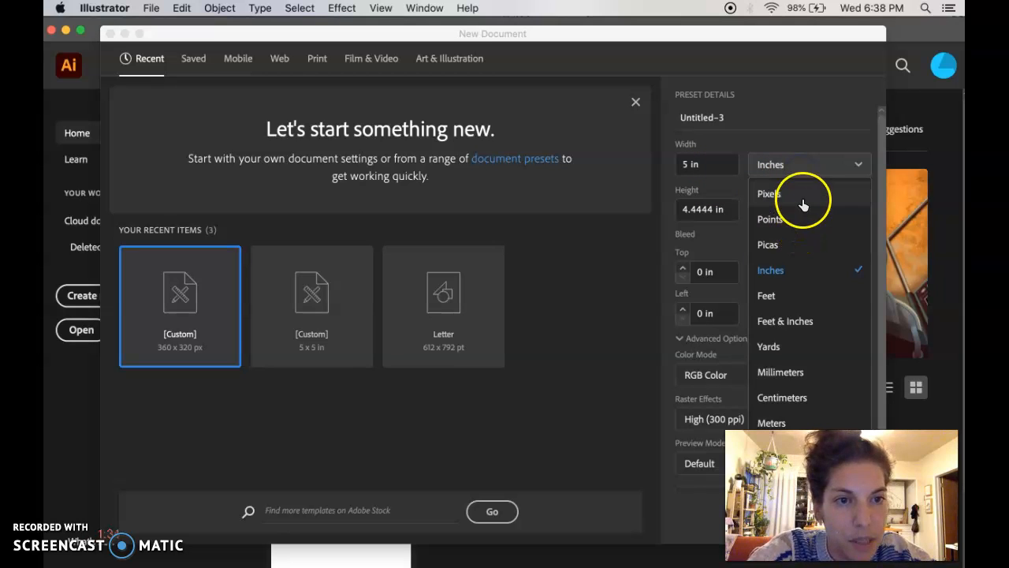
# Step: Create the document with three landscape artboards, each 360 px wide and 320 px high
pyautogui.click(720, 169)
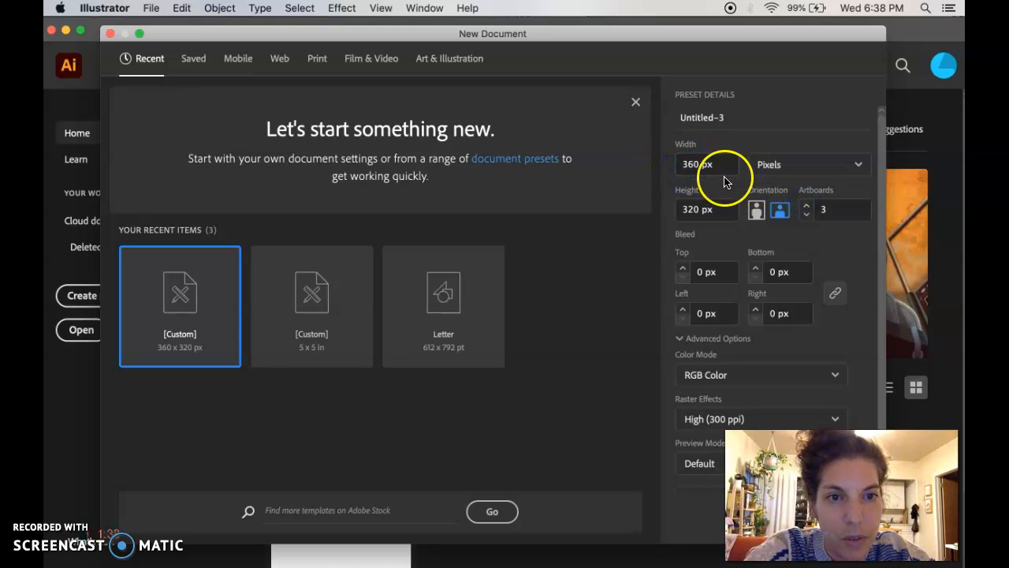
pyautogui.click(688, 217)
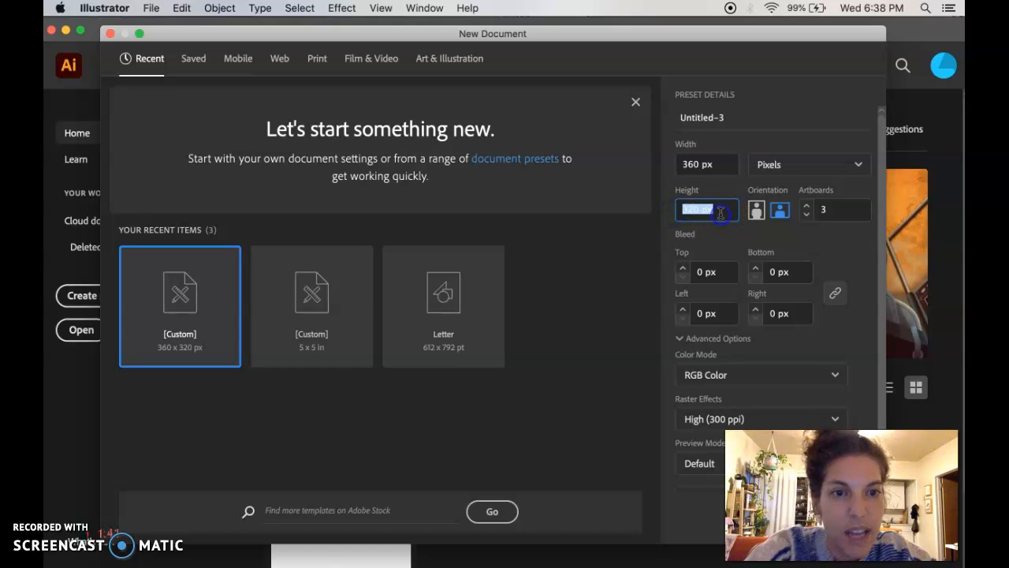
pyautogui.click(726, 165)
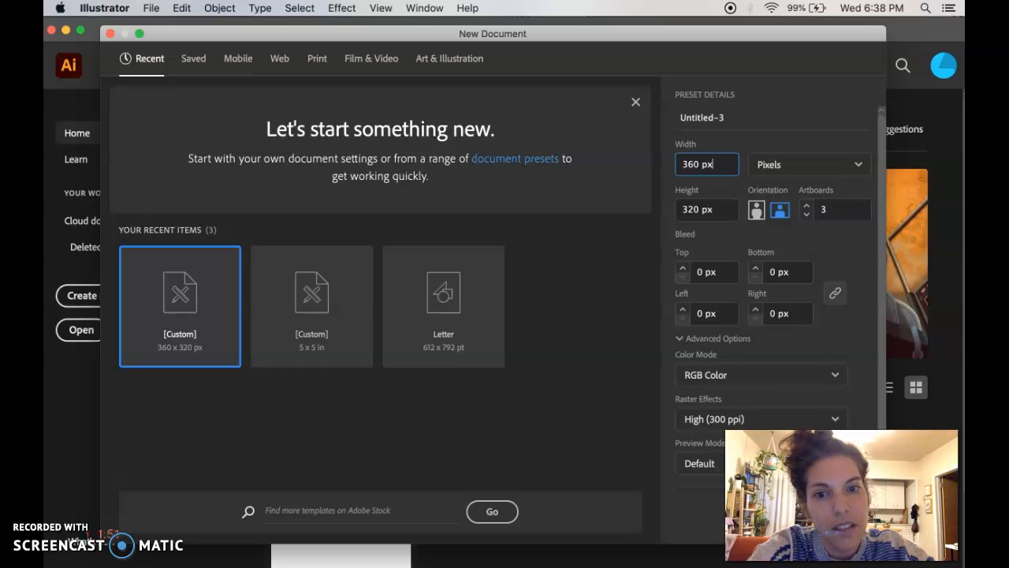
pyautogui.press('Return')
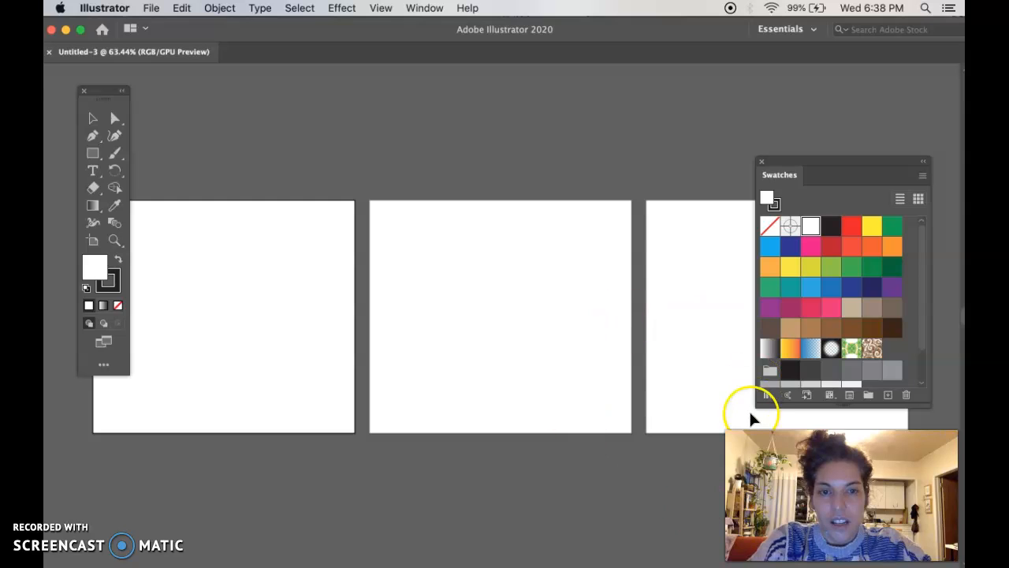
# Step: Draw a fourth artboard just below the row of three, spanning the row's full width
pyautogui.press('super+minus')
pyautogui.press('super+minus')
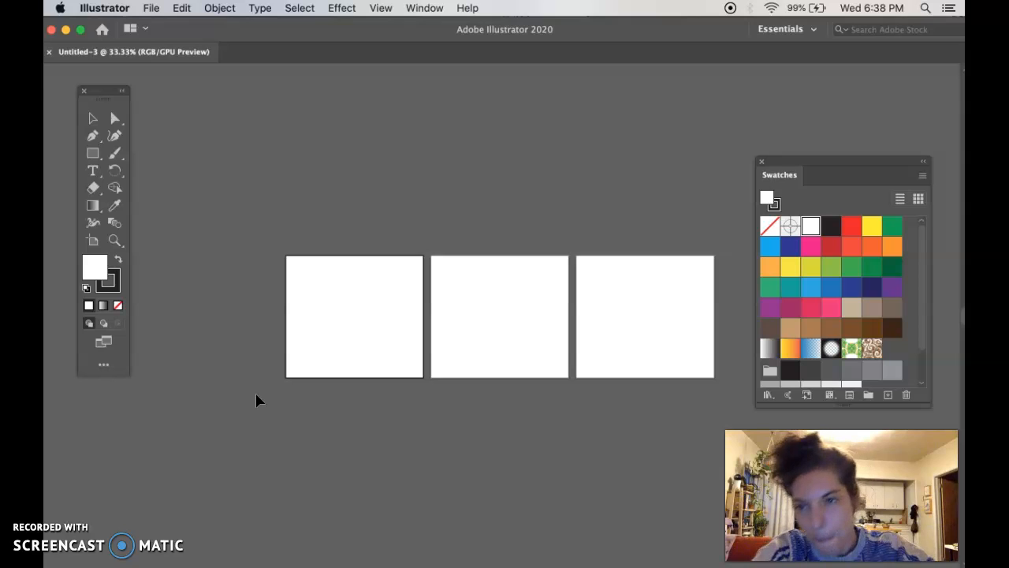
pyautogui.click(93, 241)
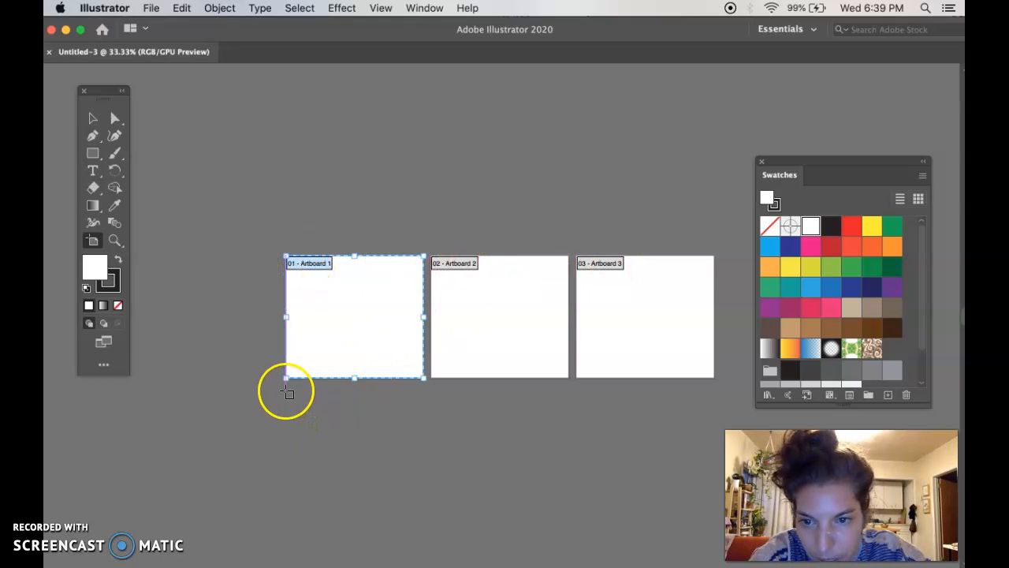
pyautogui.moveTo(286, 391); pyautogui.dragTo(714, 525)
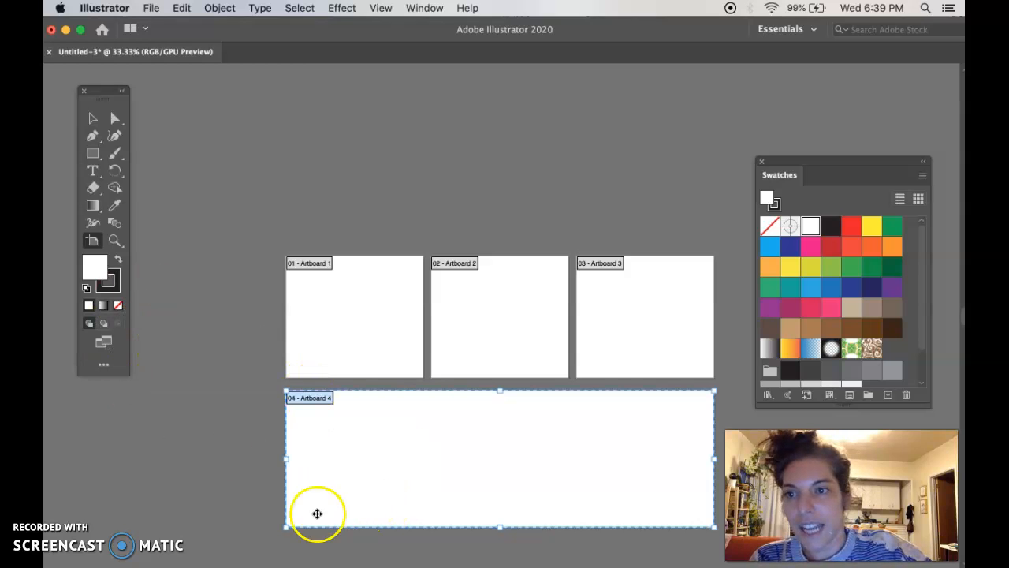
pyautogui.click(92, 118)
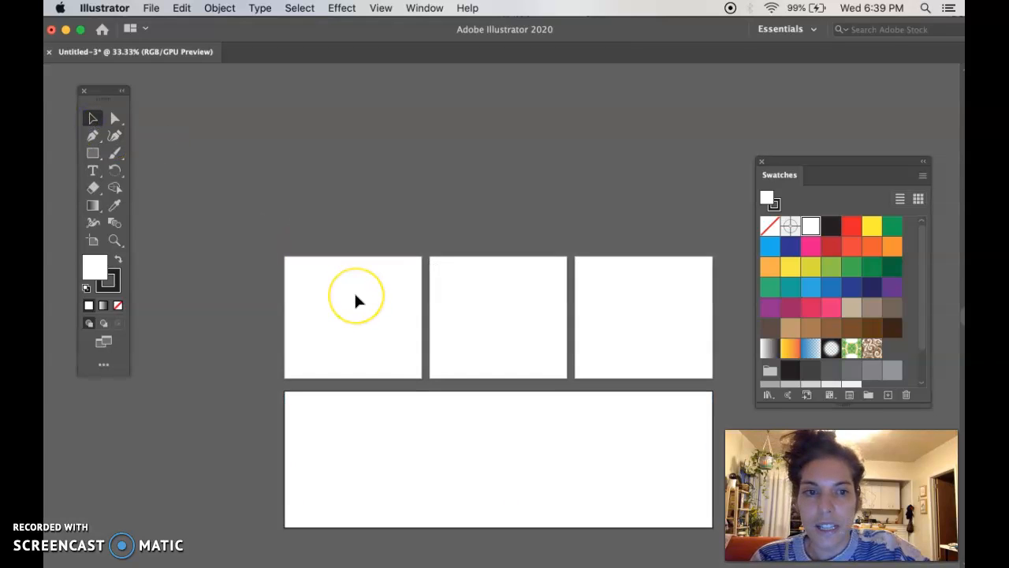
# Step: Extend the lower edge of the wide fourth artboard downward to make it slightly taller
pyautogui.scroll(-5, 354, 291)
pyautogui.hscroll(3, 354, 291)
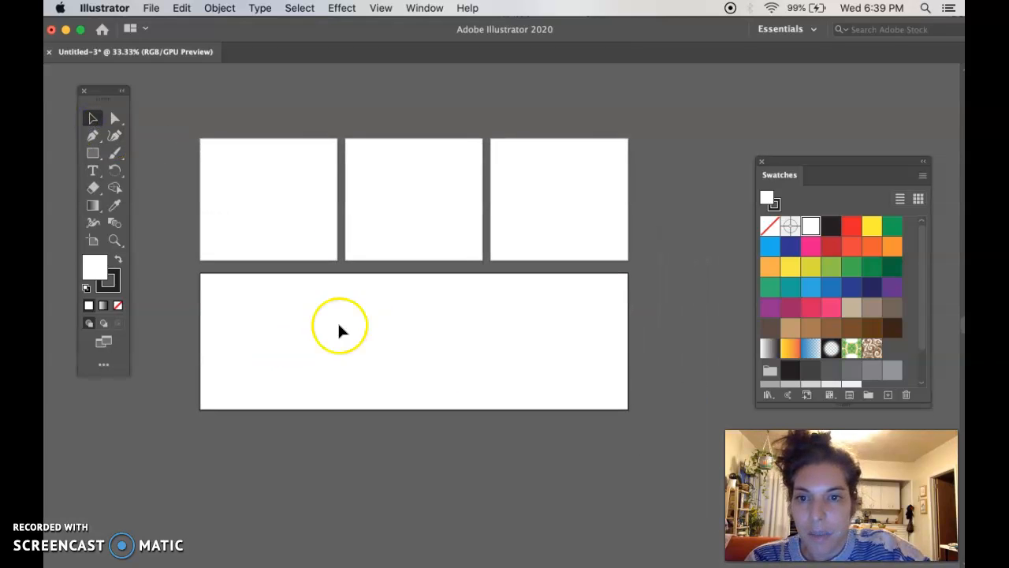
pyautogui.click(91, 242)
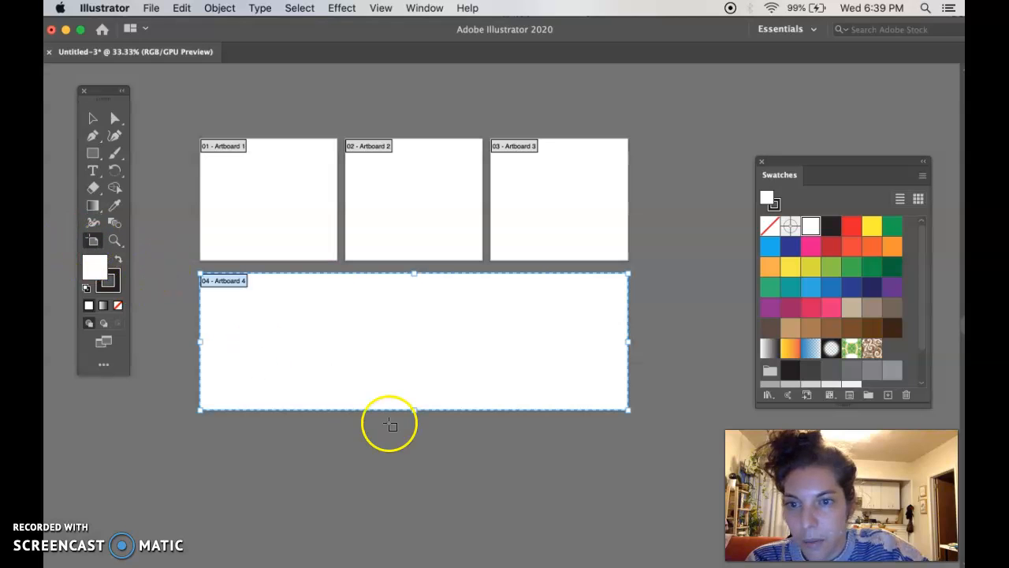
pyautogui.moveTo(414, 410); pyautogui.dragTo(415, 432)
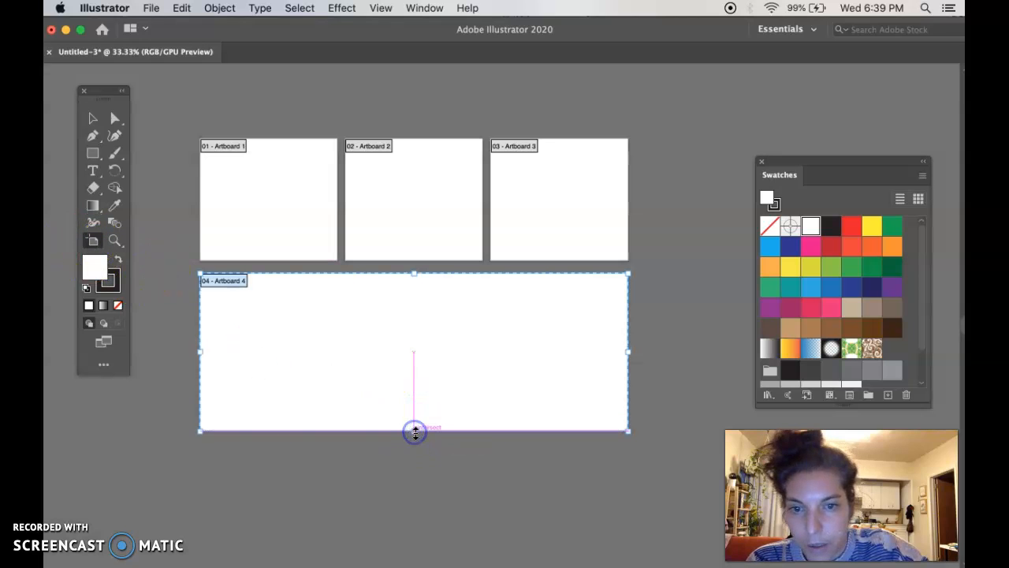
pyautogui.click(92, 119)
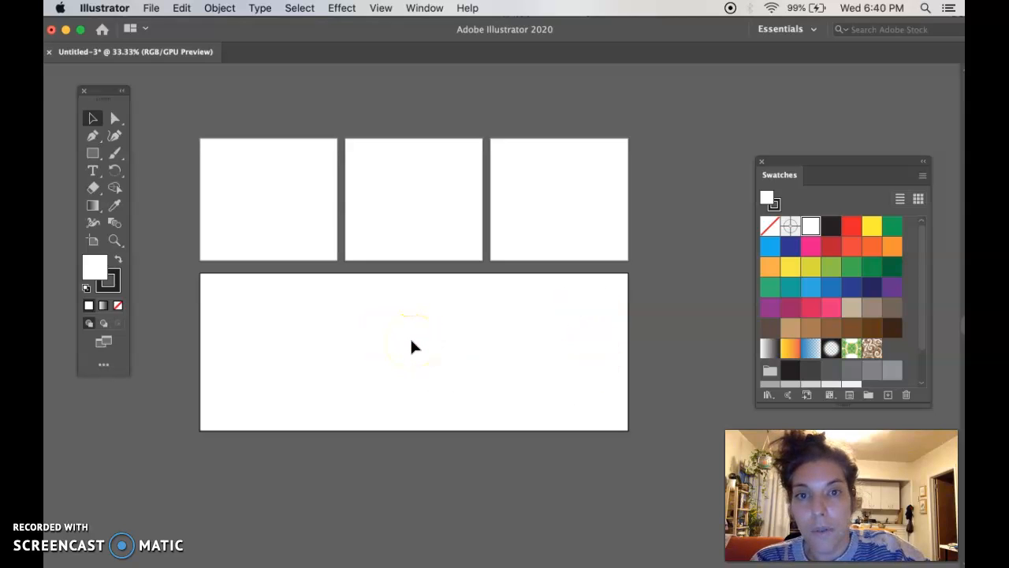
# Step: Duplicate artboards 1, 2 and 3 together, placing the copies in line to the right of the originals
pyautogui.press('super+minus')
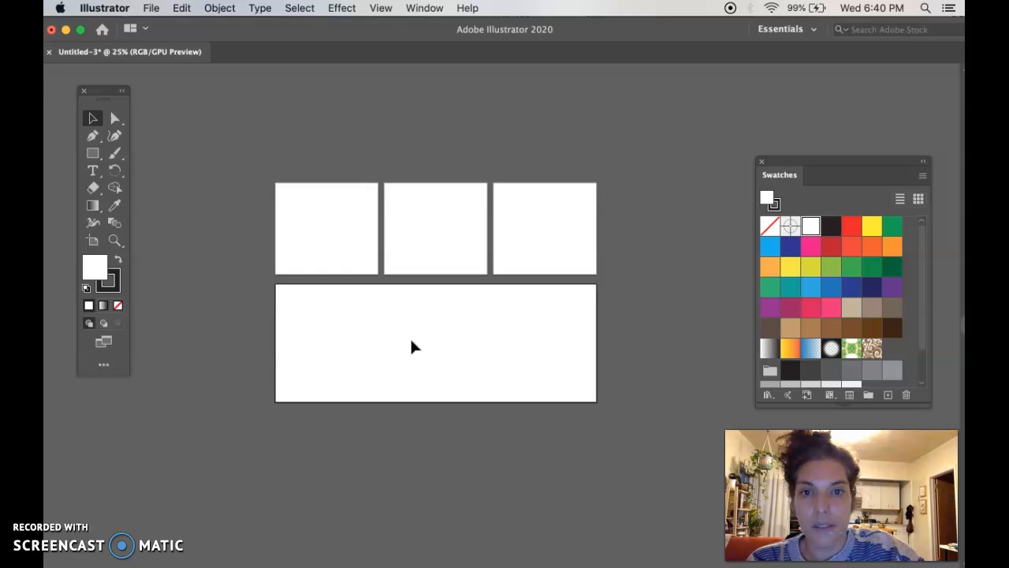
pyautogui.hscroll(3, 410, 347)
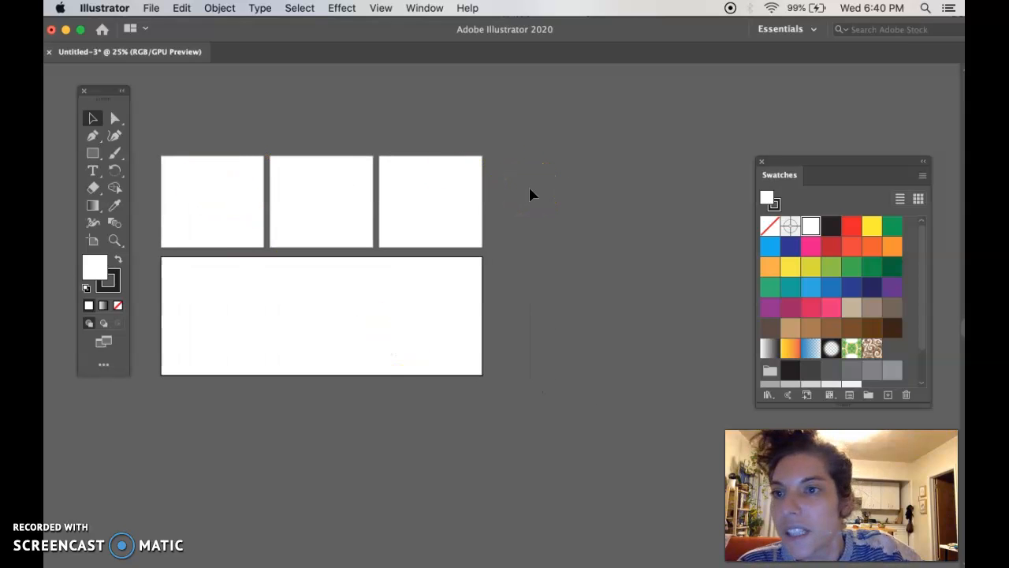
pyautogui.click(93, 240)
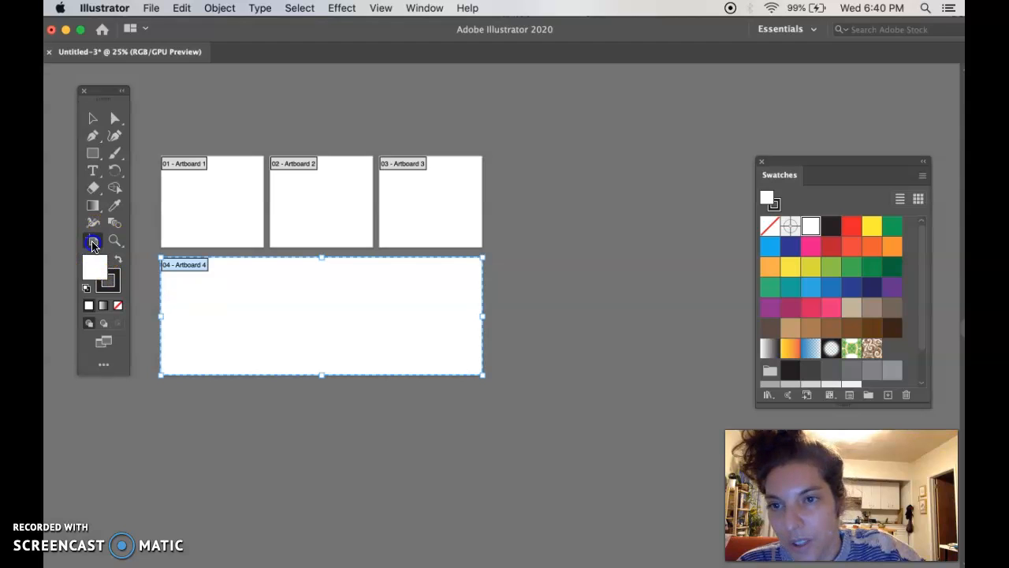
pyautogui.click(171, 164)
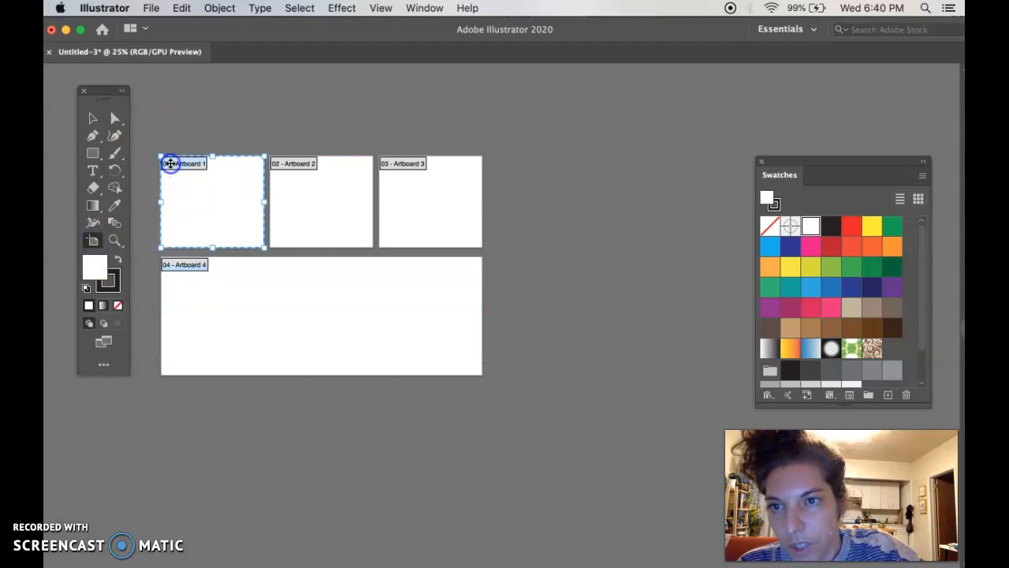
pyautogui.click(305, 171)
pyautogui.keyDown('shift'); pyautogui.click(305, 167); pyautogui.keyUp('shift')
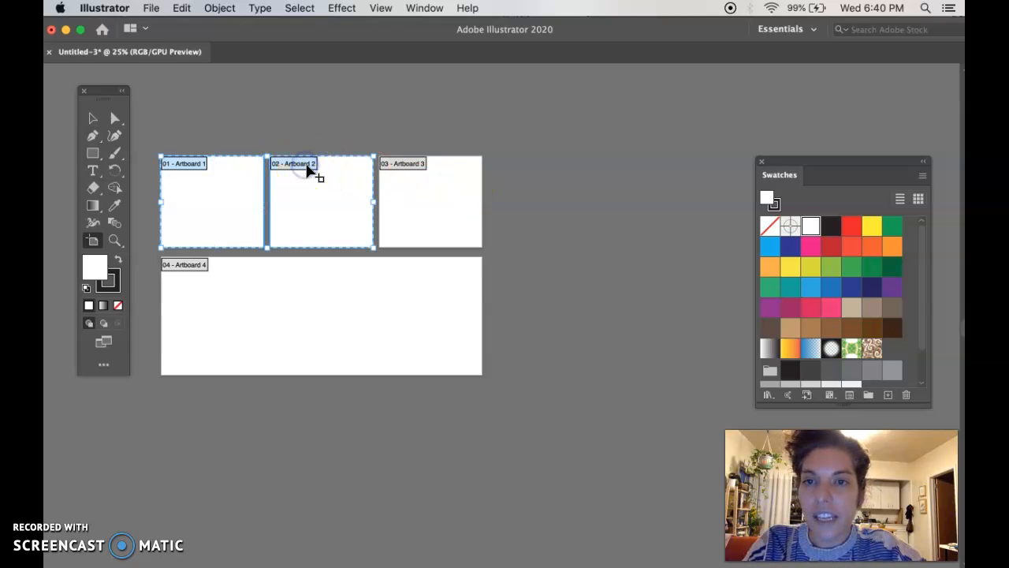
pyautogui.keyDown('shift'); pyautogui.click(401, 166); pyautogui.keyUp('shift')
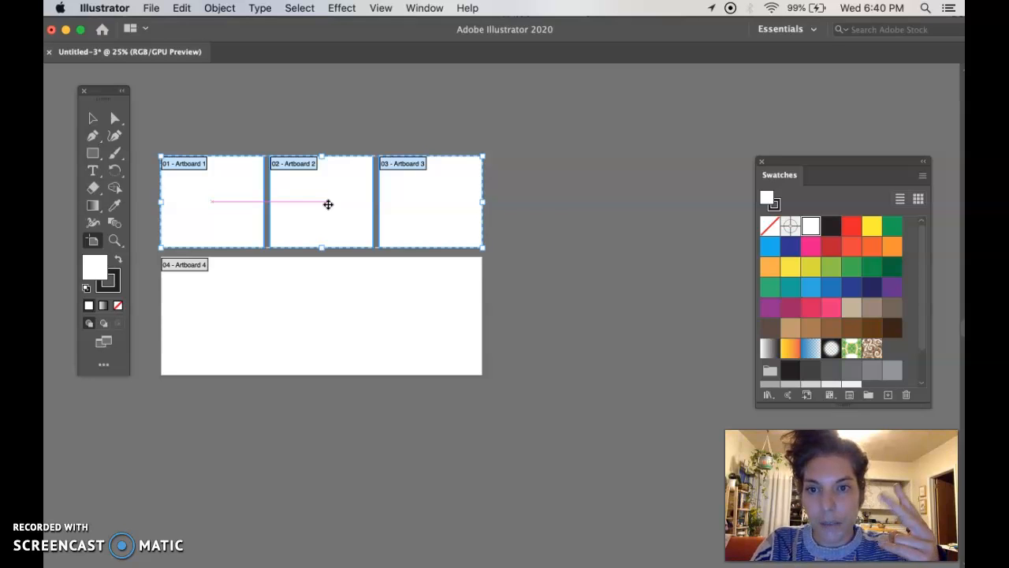
pyautogui.moveTo(341, 206); pyautogui.dragTo(665, 204)
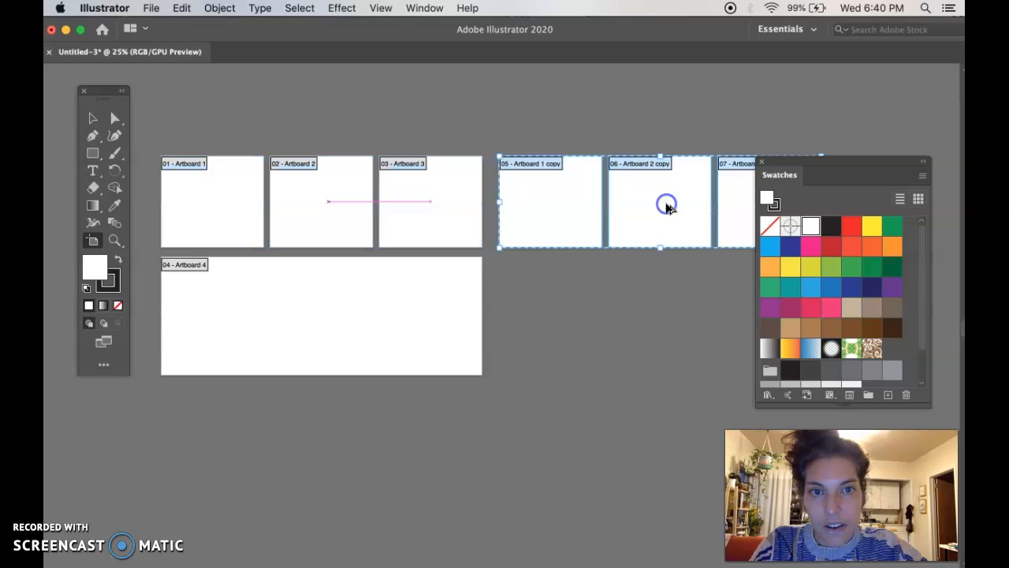
# Step: Close the Swatches panel and delete the three duplicated artboards
pyautogui.click(761, 161)
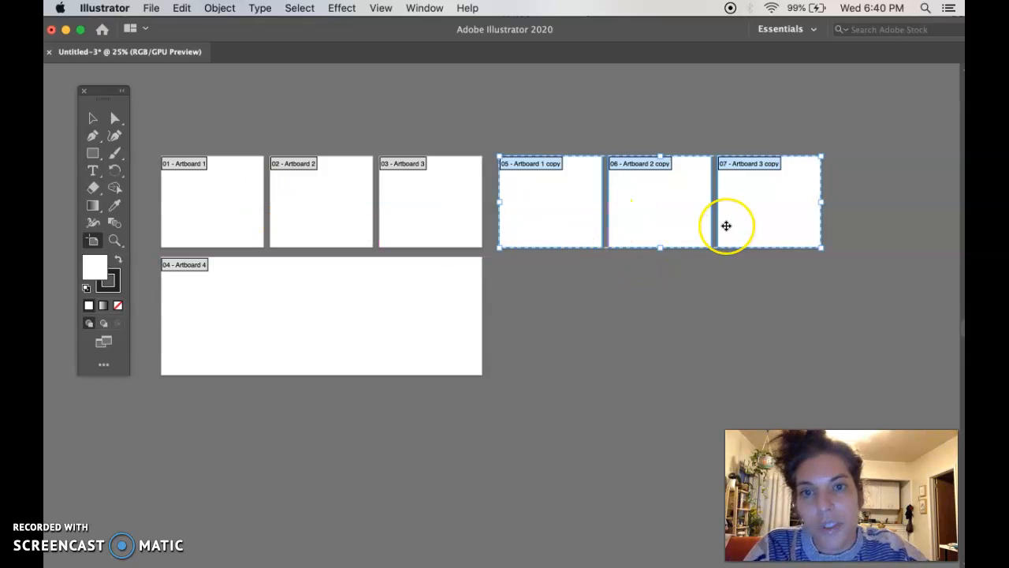
pyautogui.press('Delete')
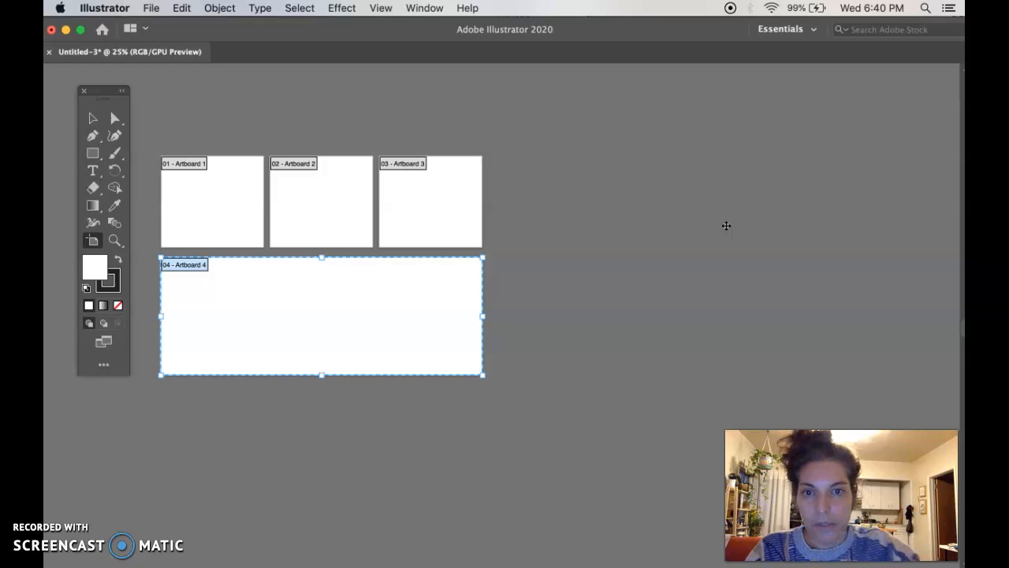
pyautogui.click(92, 118)
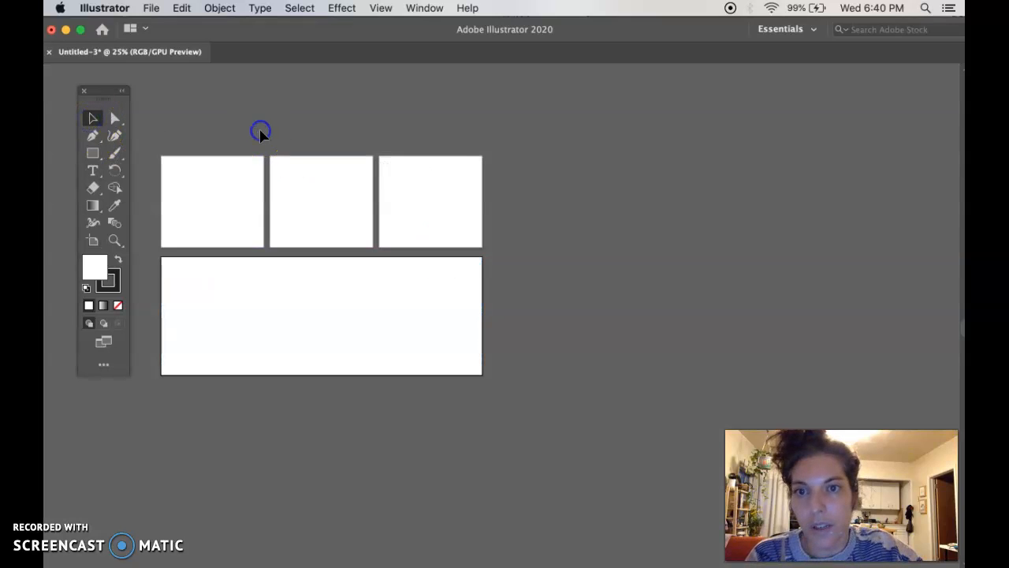
pyautogui.hscroll(-5, 260, 133)
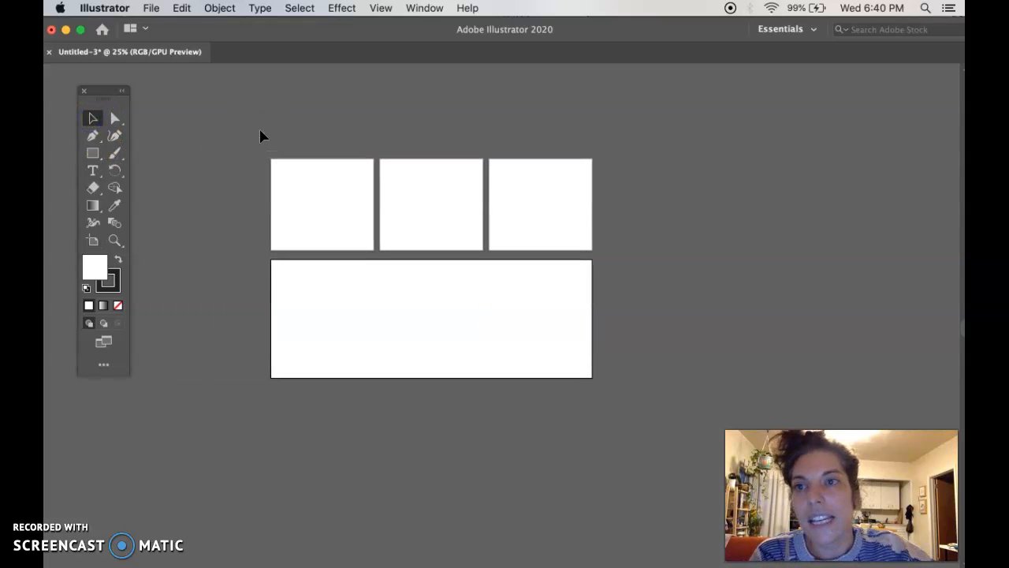
# Step: Save the document to the Desktop in Adobe Illustrator (ai) format, named with the artist's full name followed by "_linesticker"
pyautogui.click(152, 9)
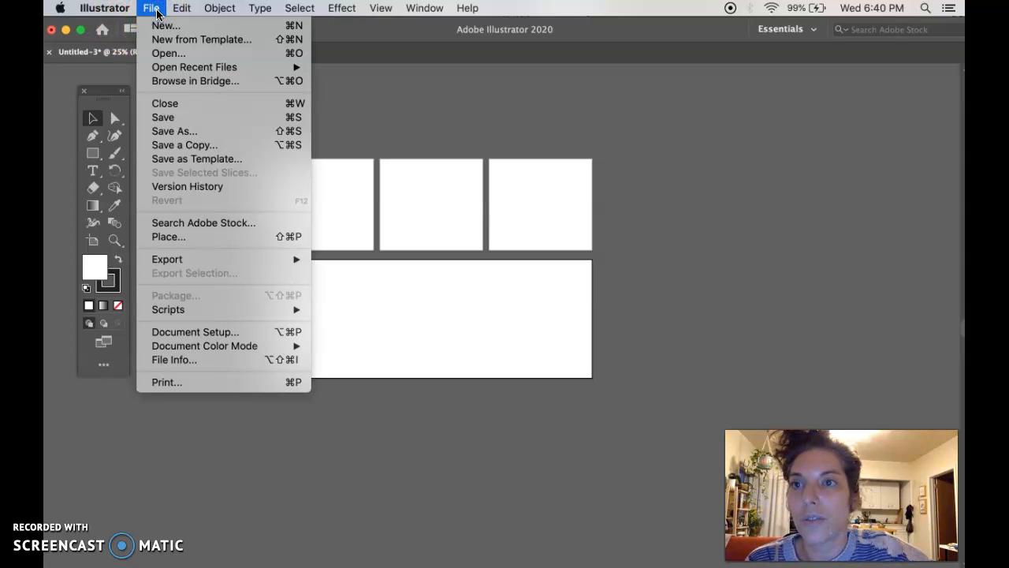
pyautogui.click(178, 135)
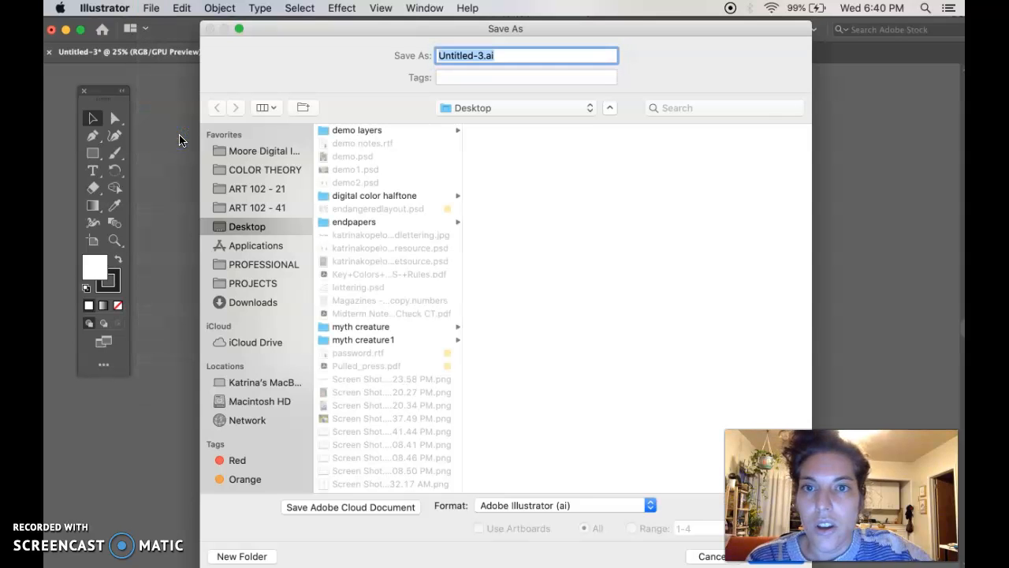
pyautogui.click(185, 140)
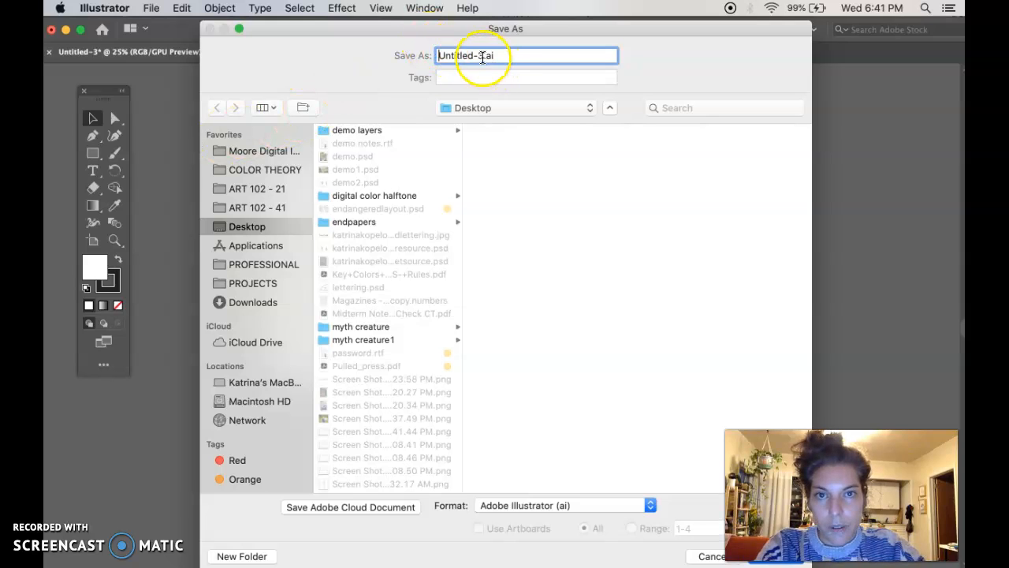
pyautogui.moveTo(484, 56); pyautogui.dragTo(440, 56)
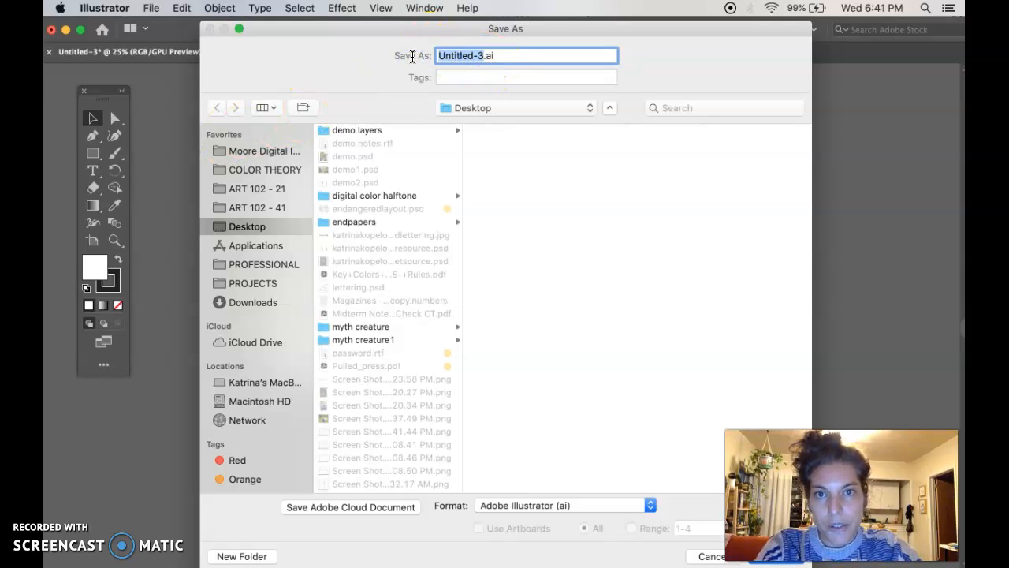
pyautogui.write('katrinakopeloff_linesticker')
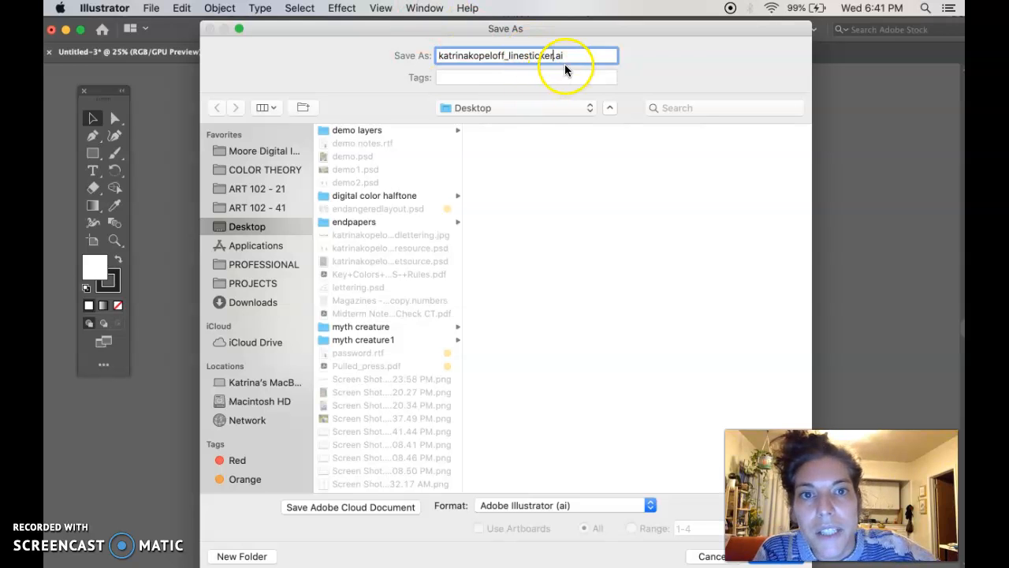
pyautogui.click(534, 504)
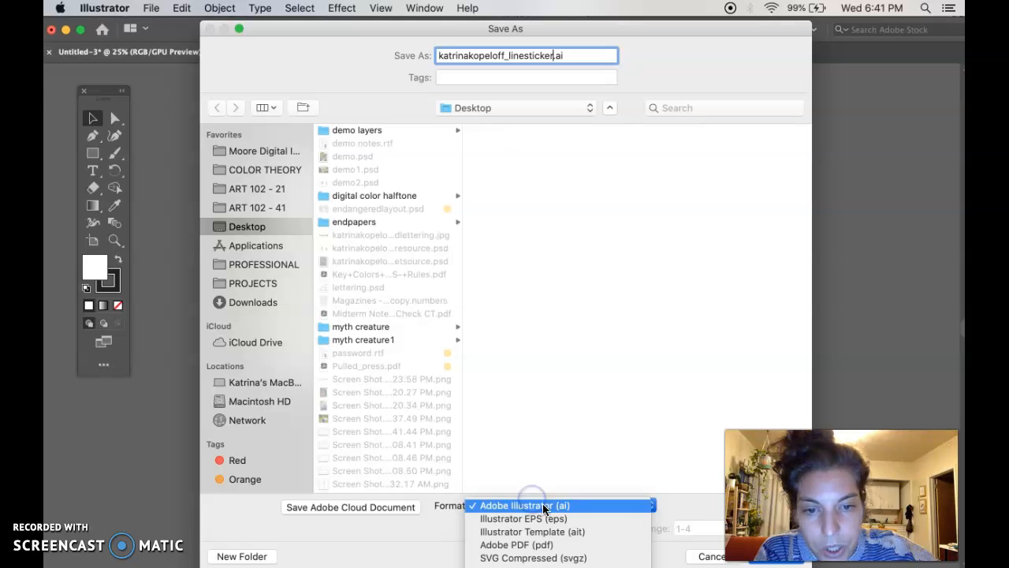
pyautogui.click(576, 505)
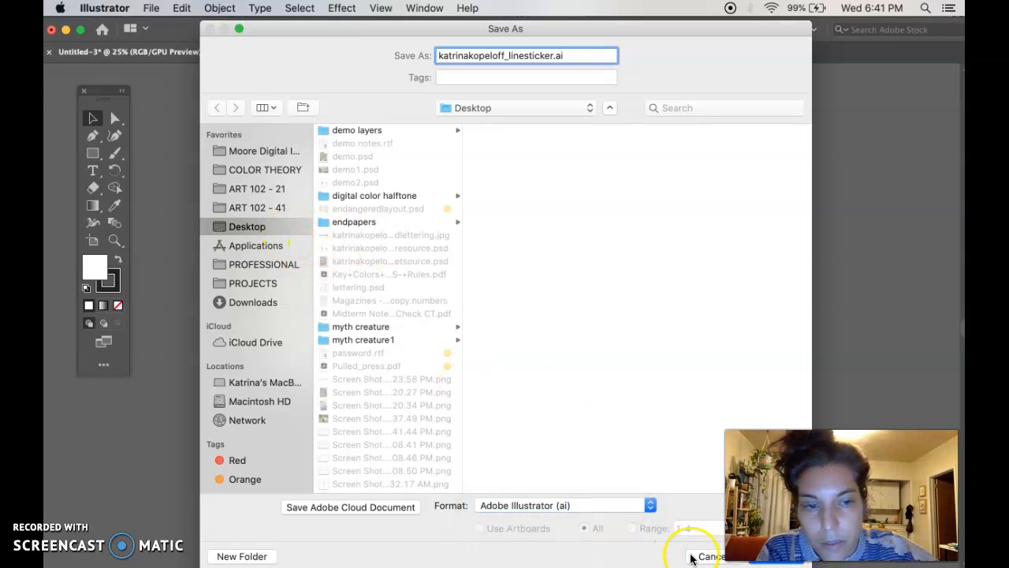
pyautogui.click(781, 562)
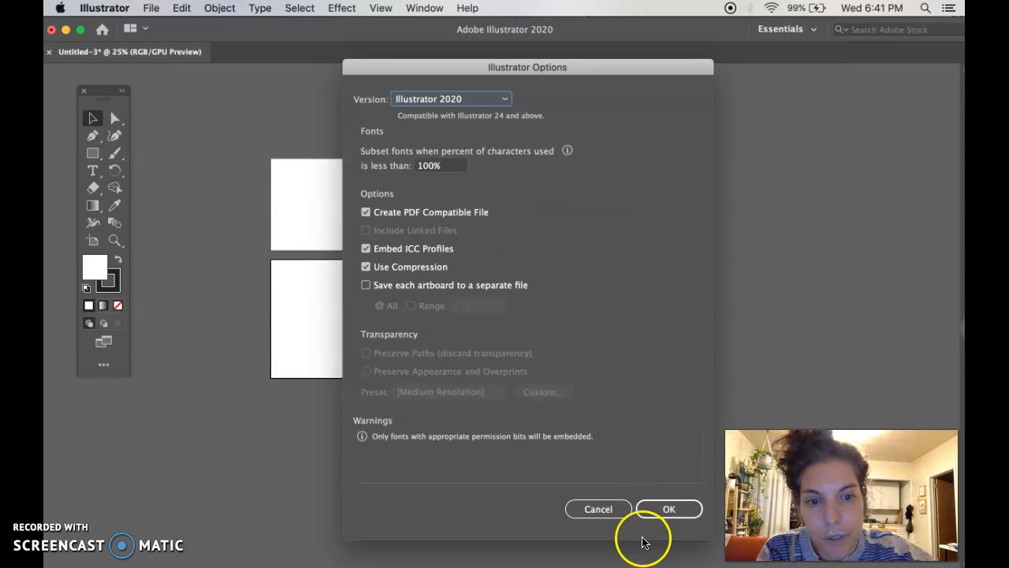
pyautogui.click(436, 102)
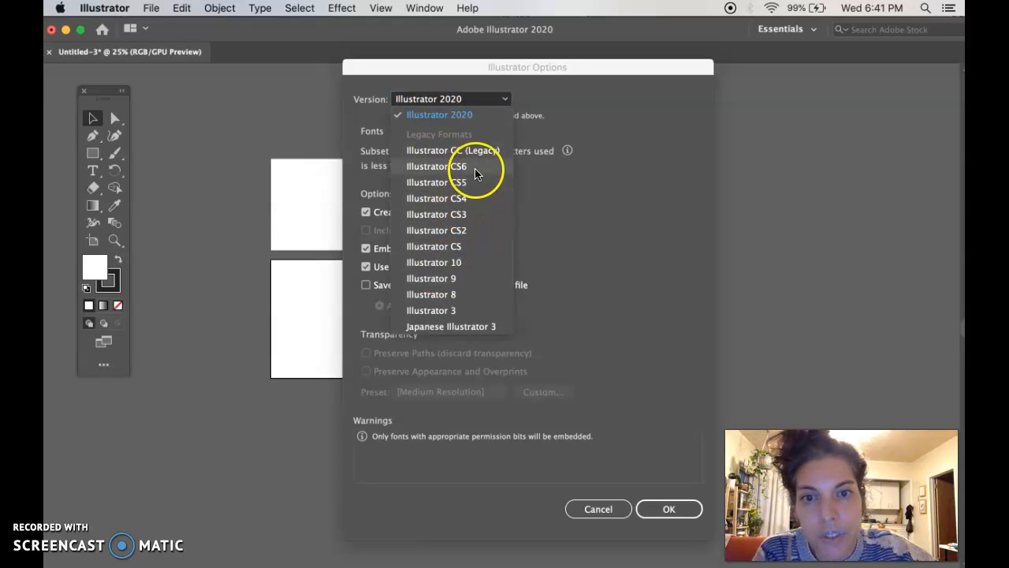
pyautogui.click(457, 198)
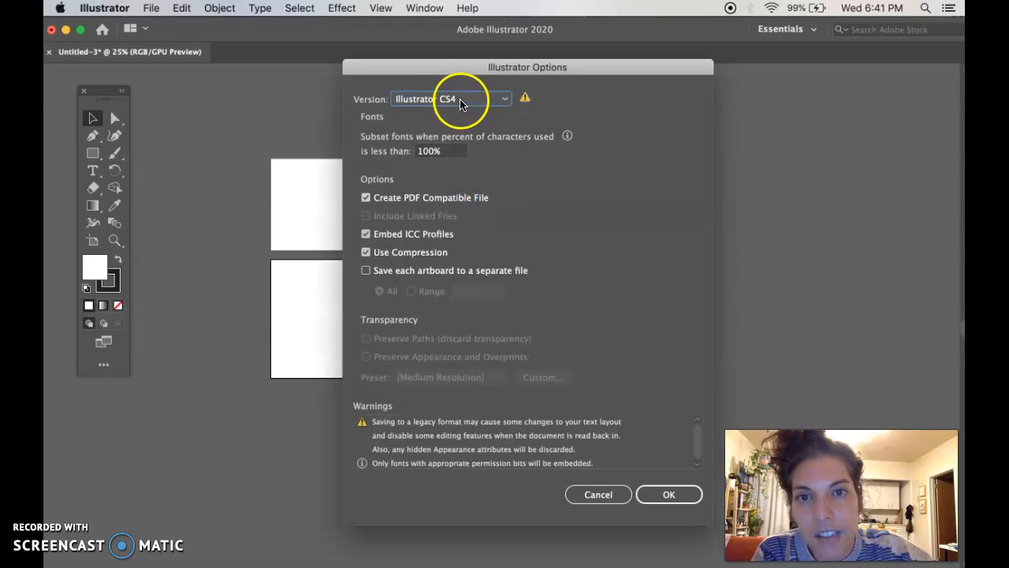
pyautogui.click(460, 99)
pyautogui.click(462, 113)
# Step: Set the file version to Illustrator CS4 and complete the save, accepting the legacy format
pyautogui.click(462, 100)
pyautogui.click(473, 197)
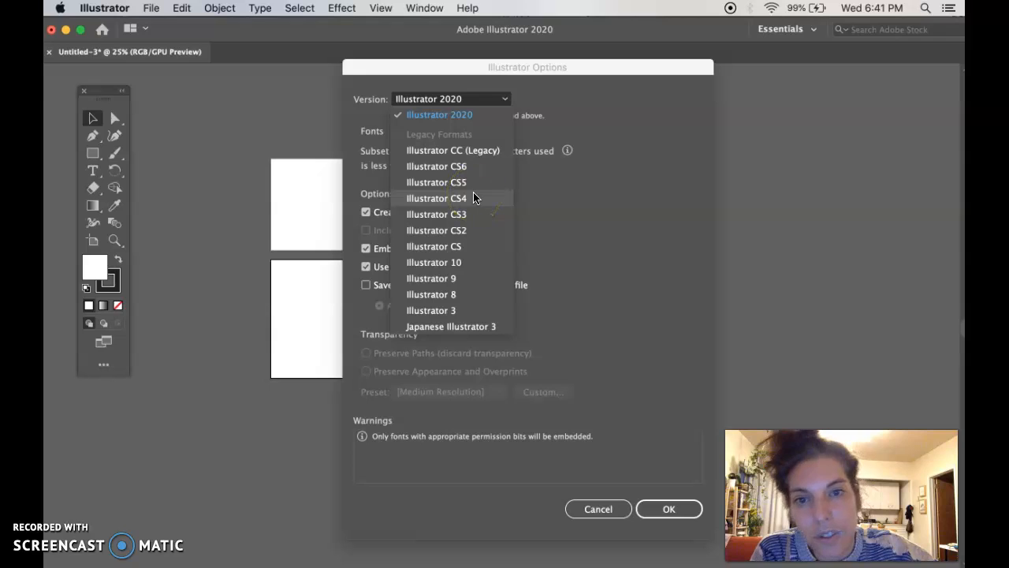
pyautogui.click(474, 195)
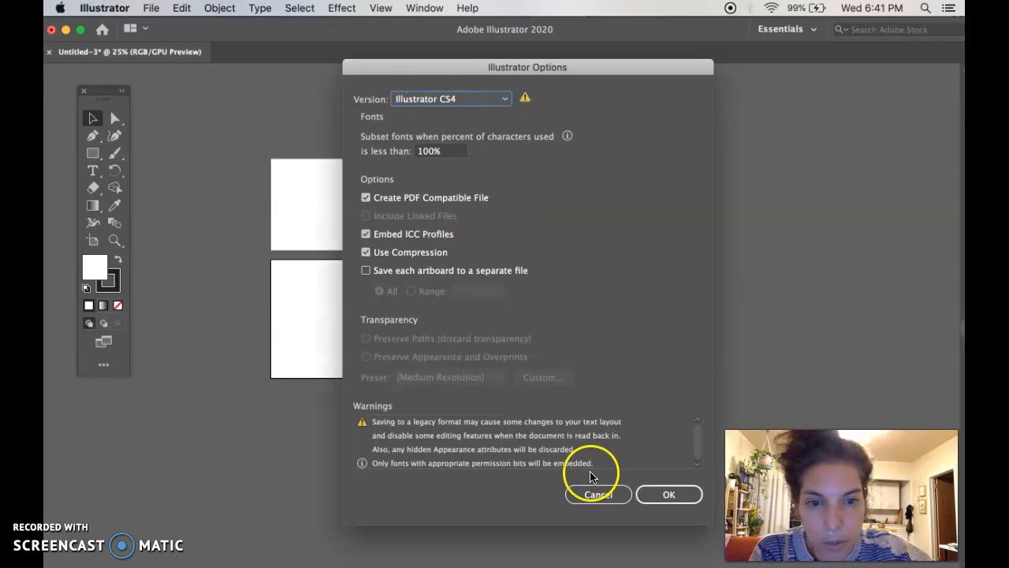
pyautogui.click(672, 494)
pyautogui.click(652, 334)
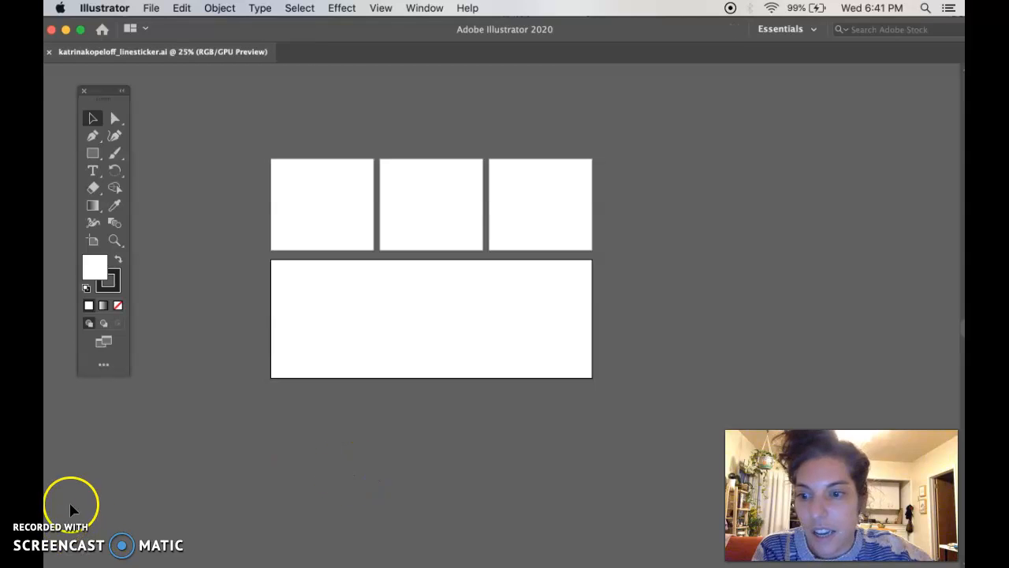